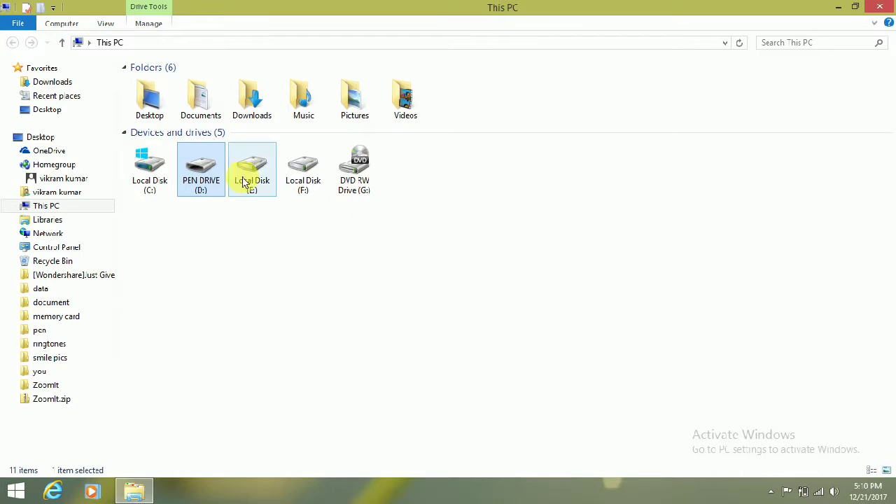
Start BitLocker setup on PEN DRIVE (D:) from its context menu.
right_click(201, 167)
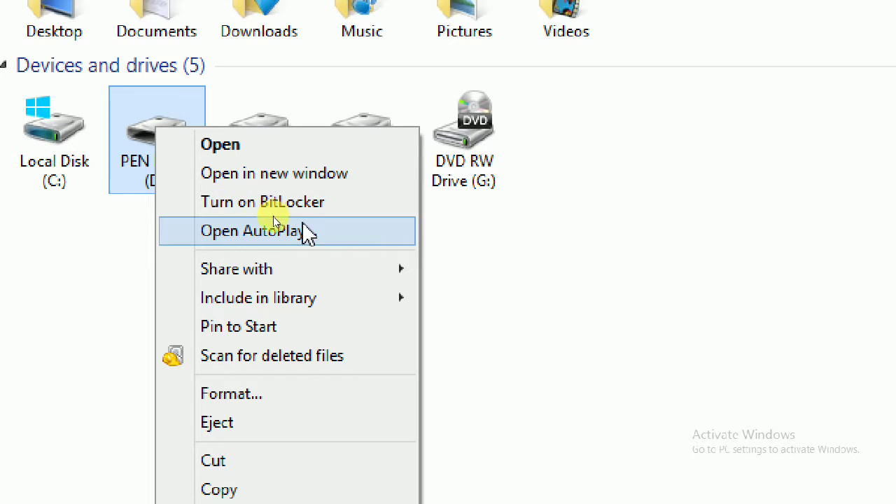
click(256, 203)
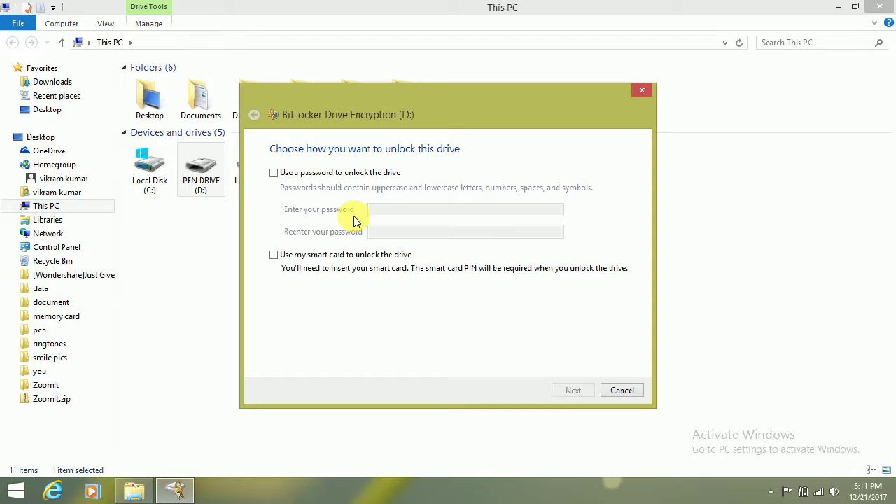
Choose password unlocking for D:, enter and confirm the drive password, and continue.
click(274, 173)
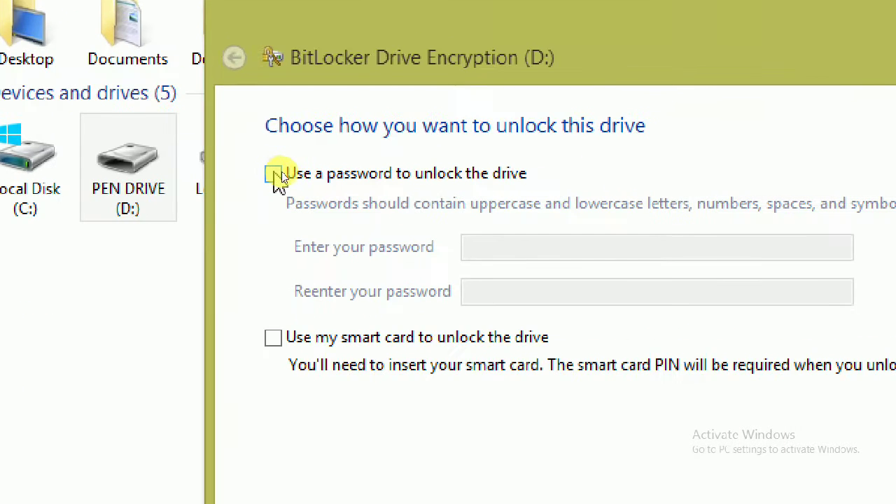
click(273, 175)
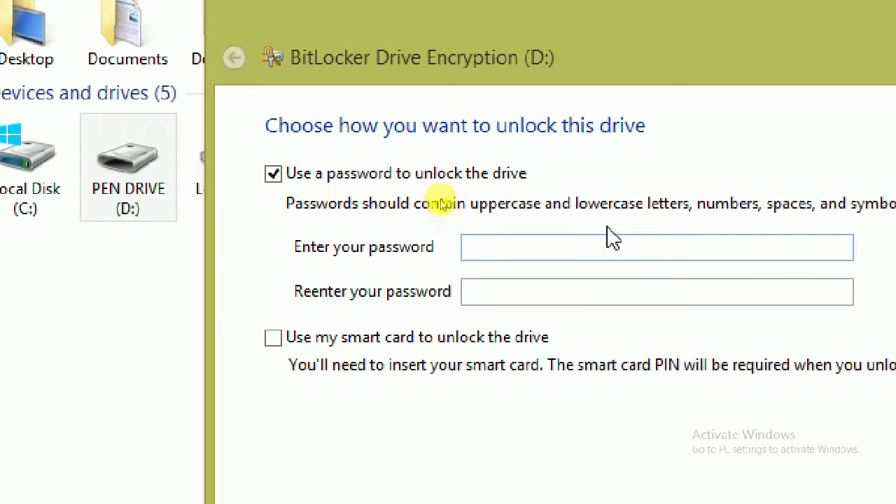
click(600, 250)
text(abcdef)
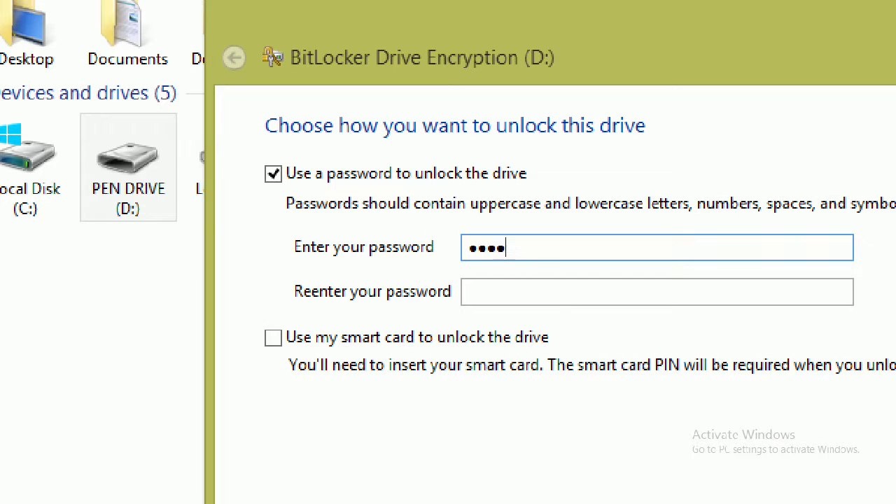
text(gh)
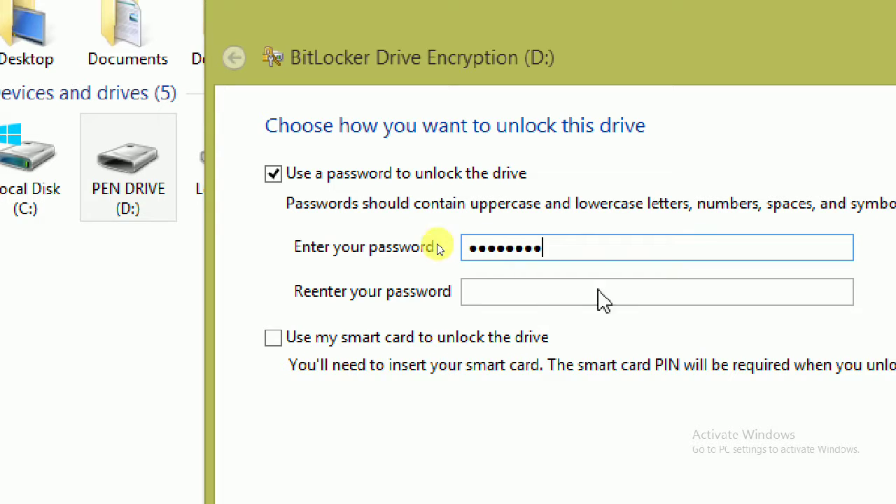
click(608, 299)
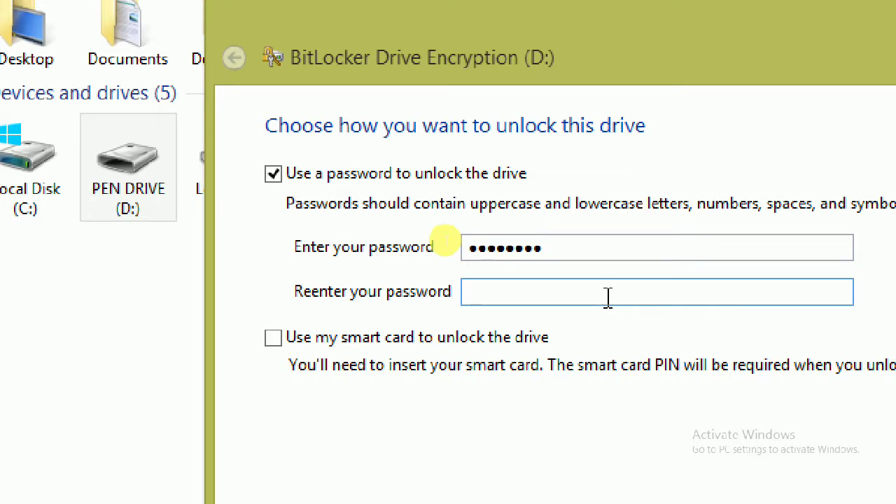
text(abcdefgh)
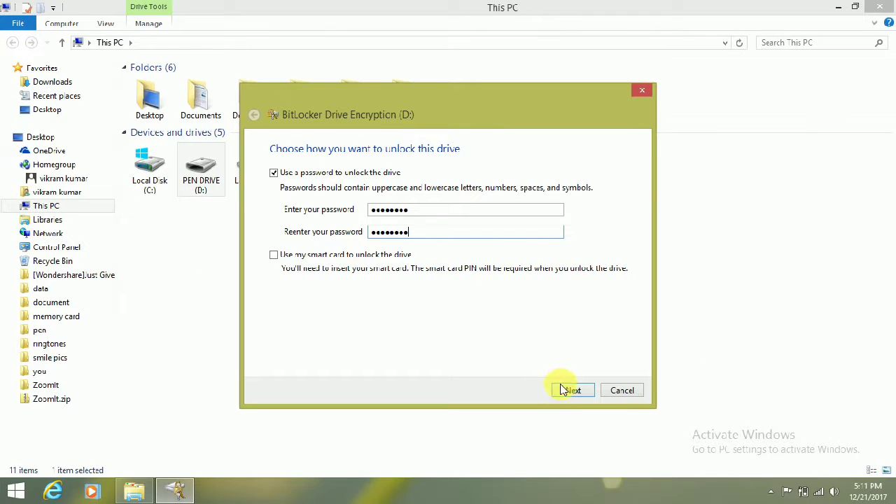
click(560, 393)
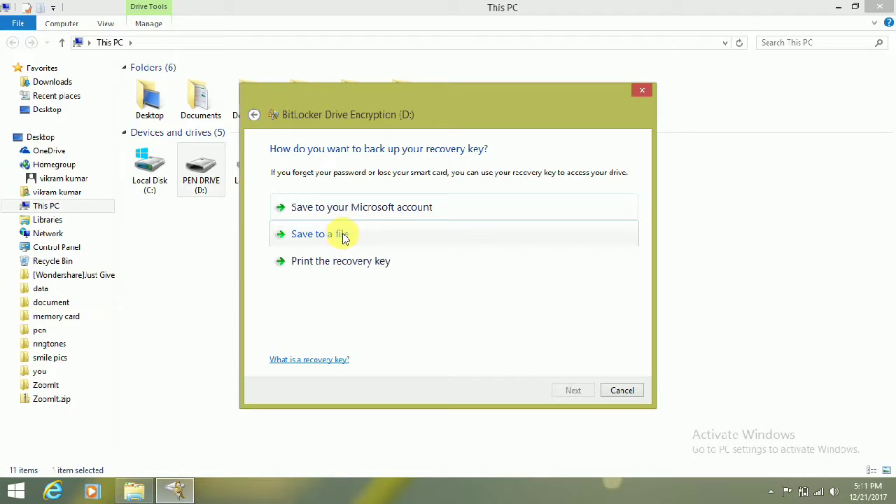
Save the D: recovery key as a text file on the Desktop and continue.
click(344, 238)
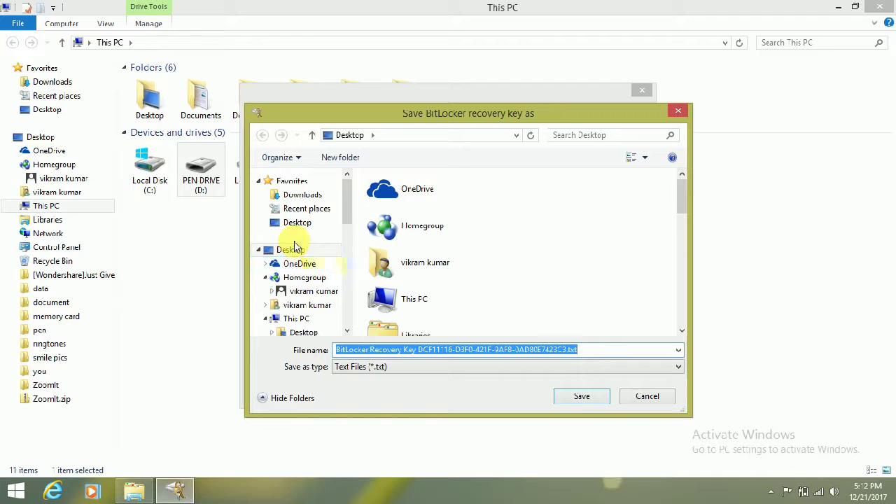
click(290, 250)
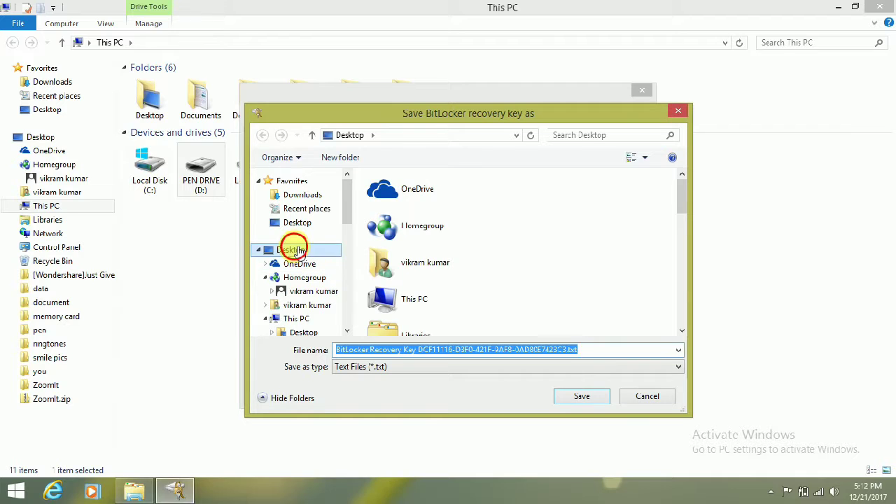
click(576, 396)
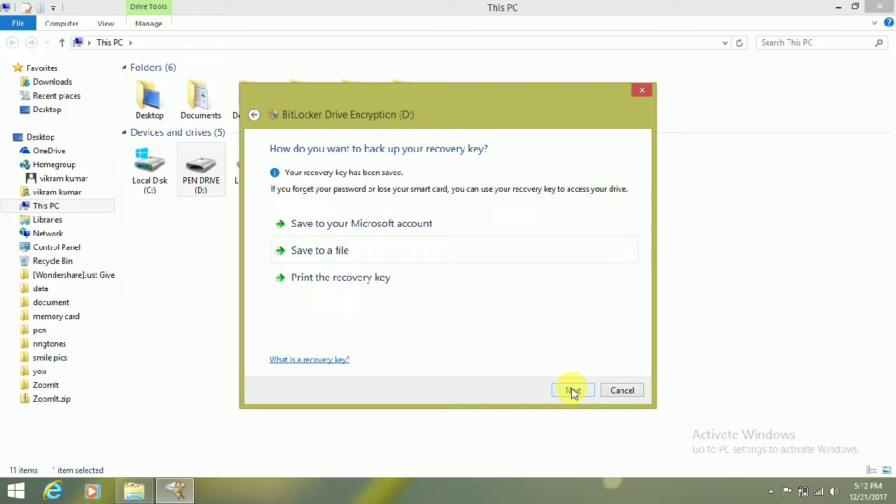
click(573, 391)
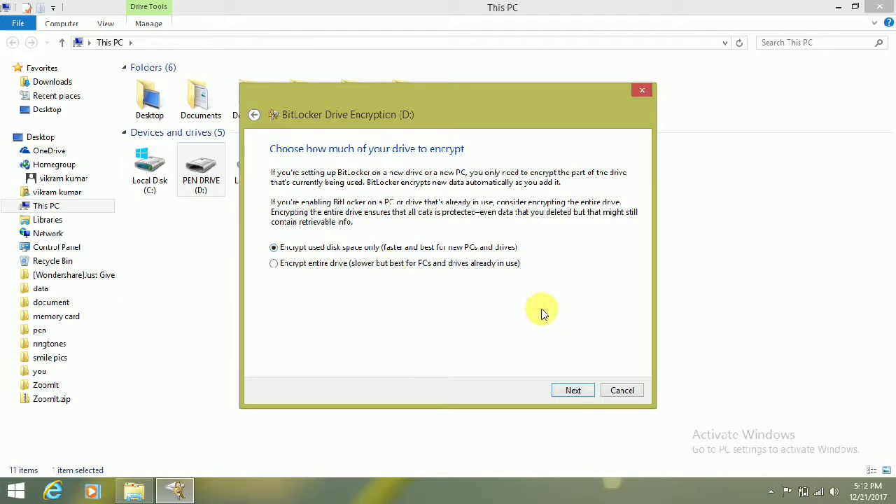
Encrypt only the used disk space on D: and dismiss the completion message.
click(572, 391)
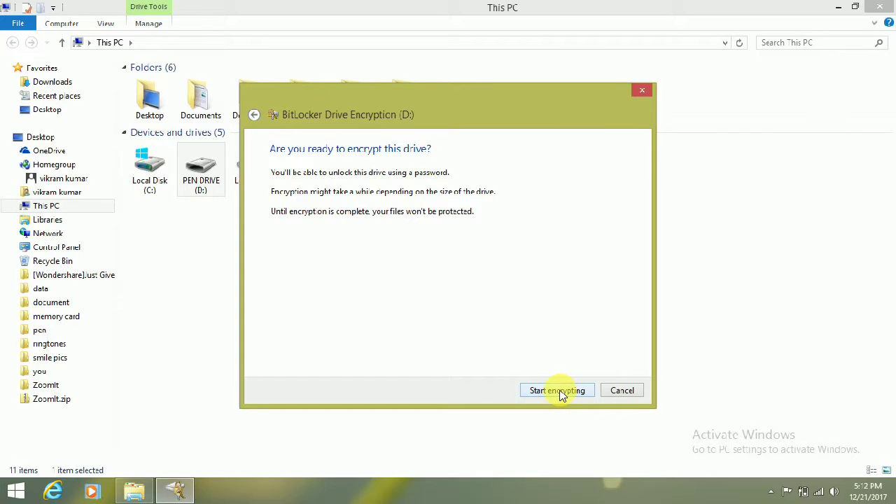
click(563, 394)
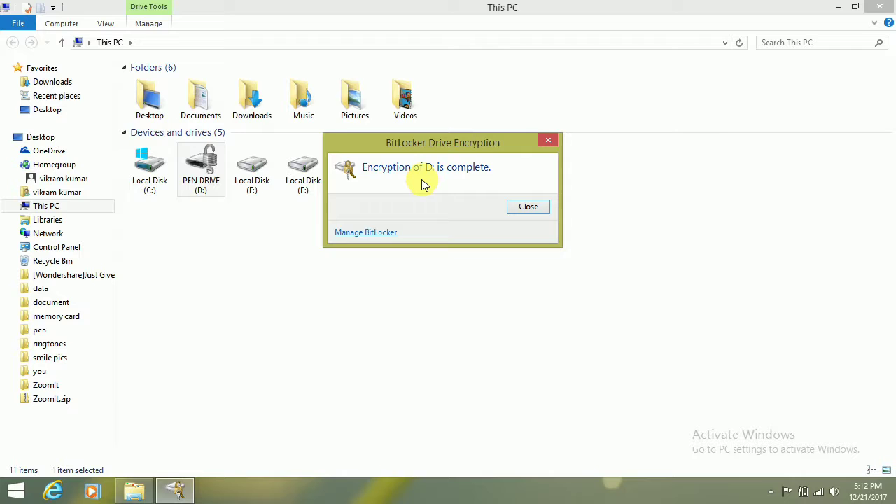
click(528, 207)
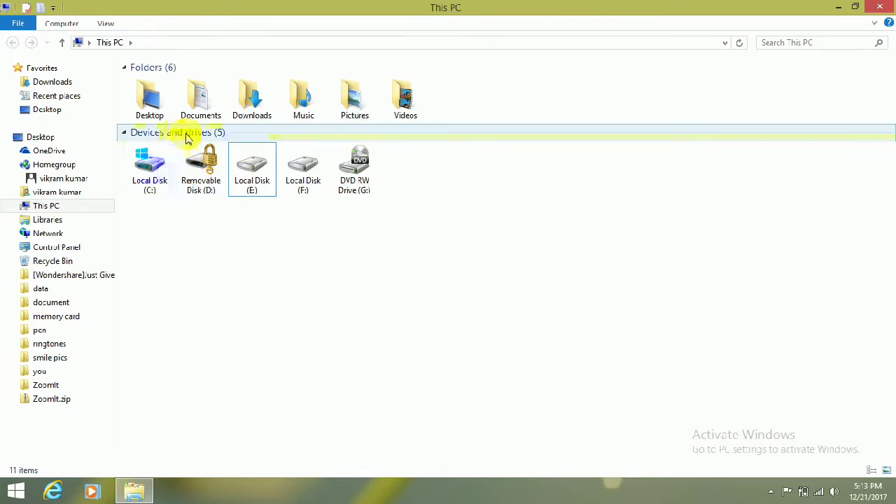
Open the locked Removable Disk (D:) and unlock it with the drive password.
click(197, 171)
double_click(198, 171)
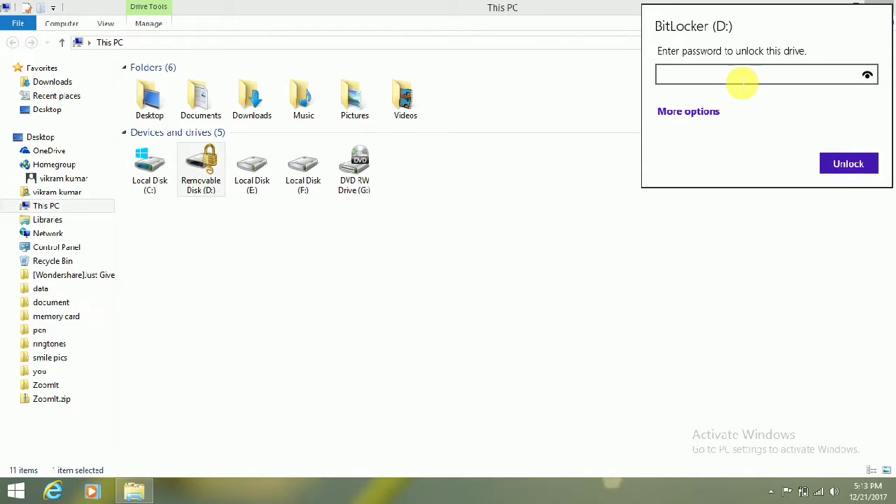
text(12345678)
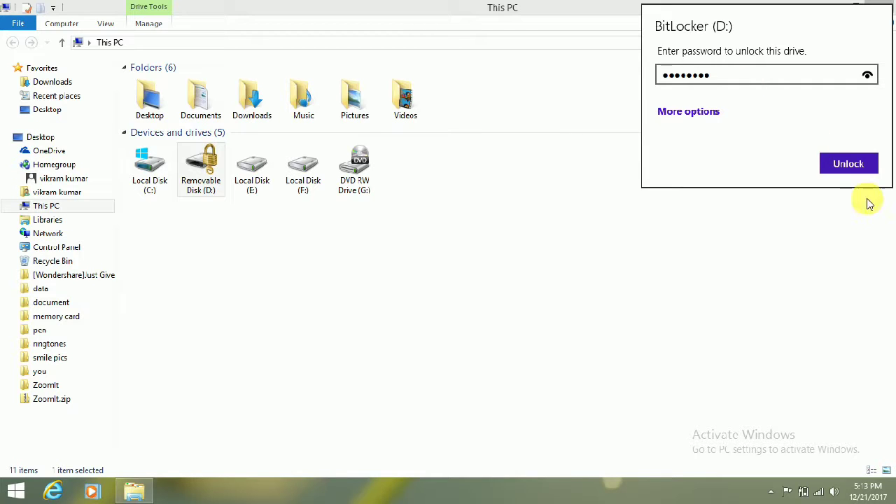
click(855, 165)
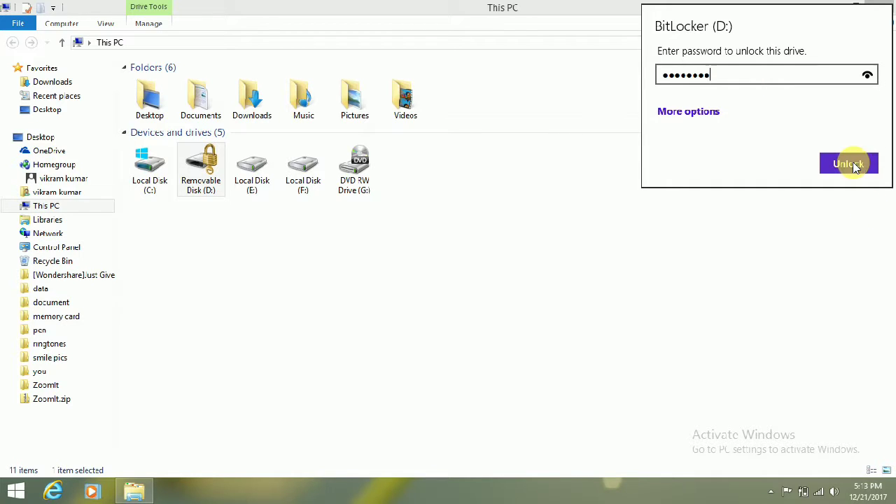
click(851, 168)
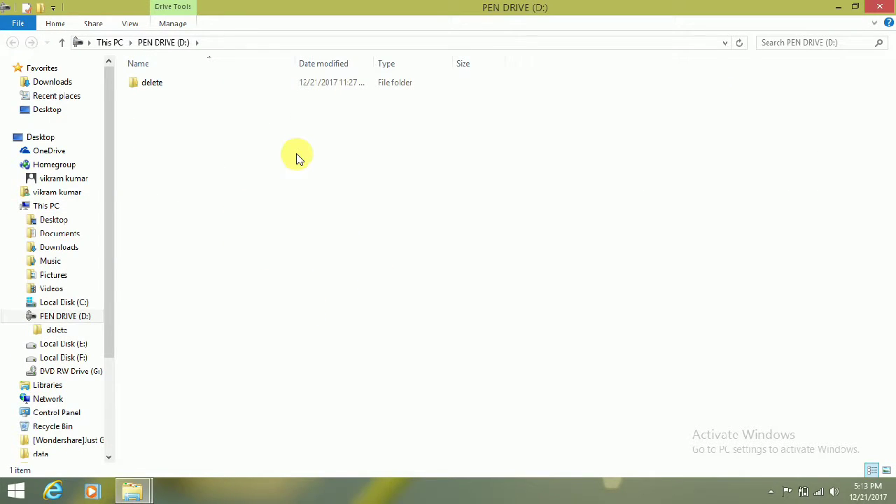
Close the PEN DRIVE window and open Manage BitLocker for PEN DRIVE (D:).
click(884, 7)
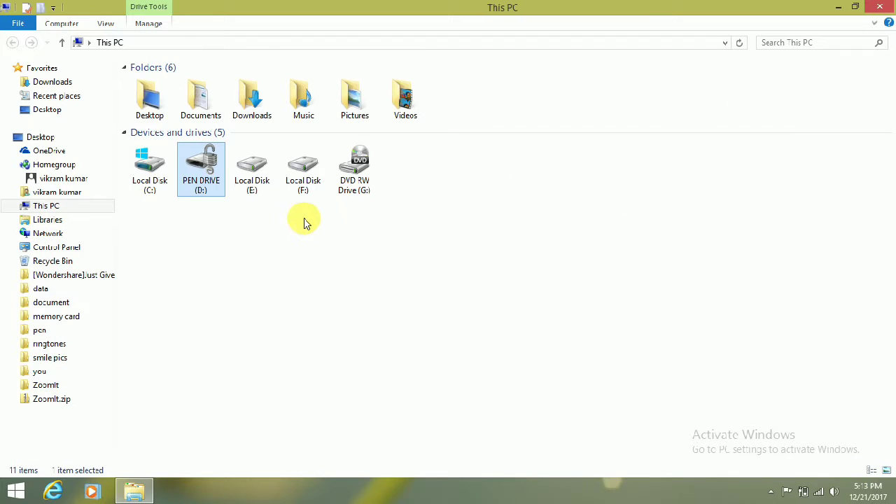
right_click(195, 171)
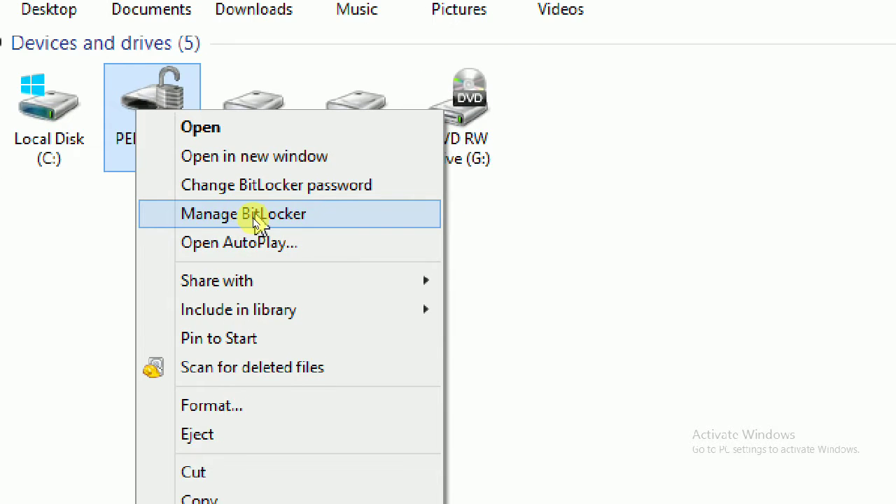
click(250, 220)
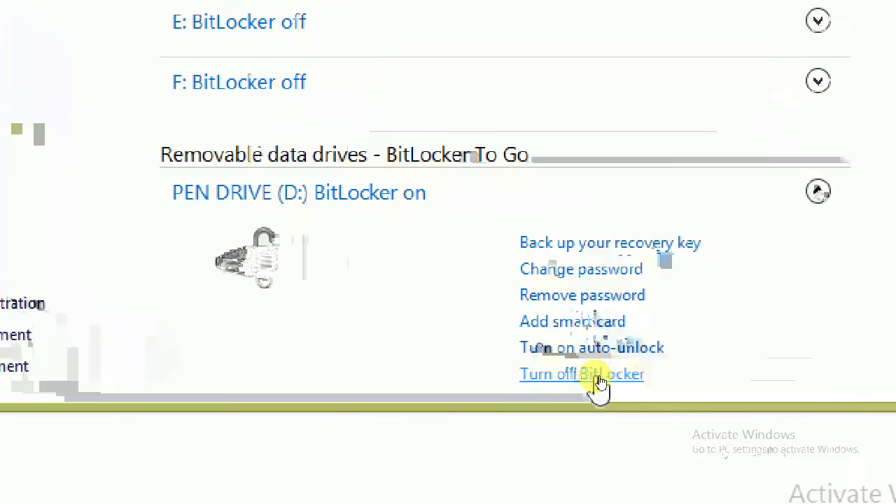
Turn off BitLocker on D: to decrypt it, then close the management window and completion message.
click(600, 382)
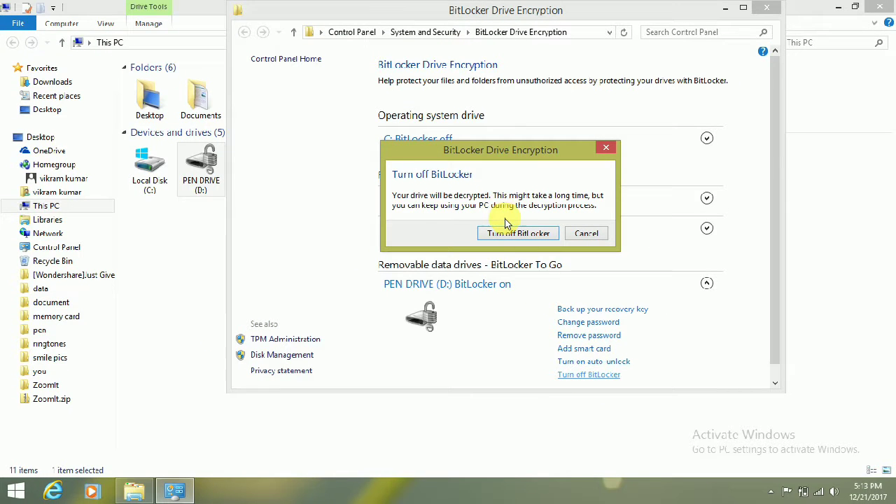
click(507, 233)
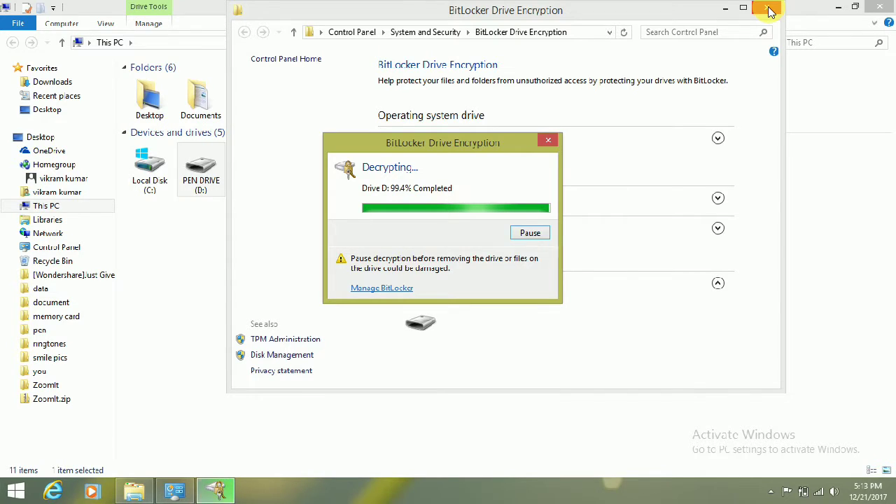
key(Return)
click(771, 10)
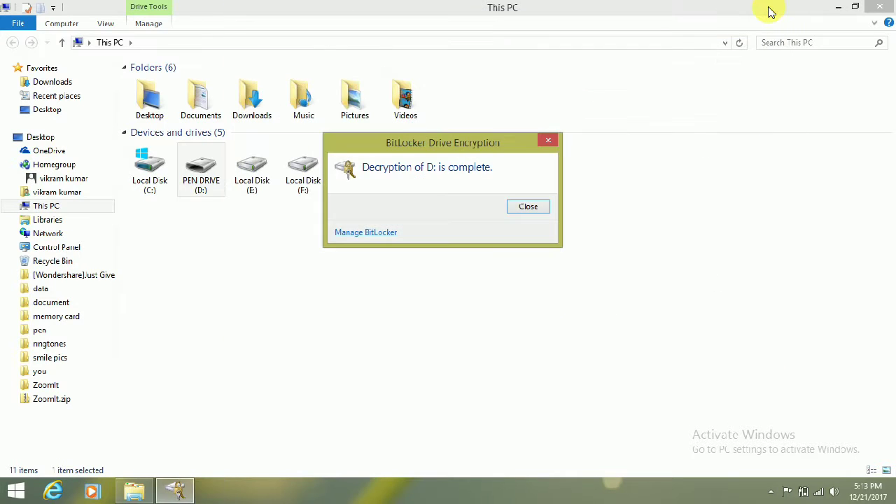
click(548, 144)
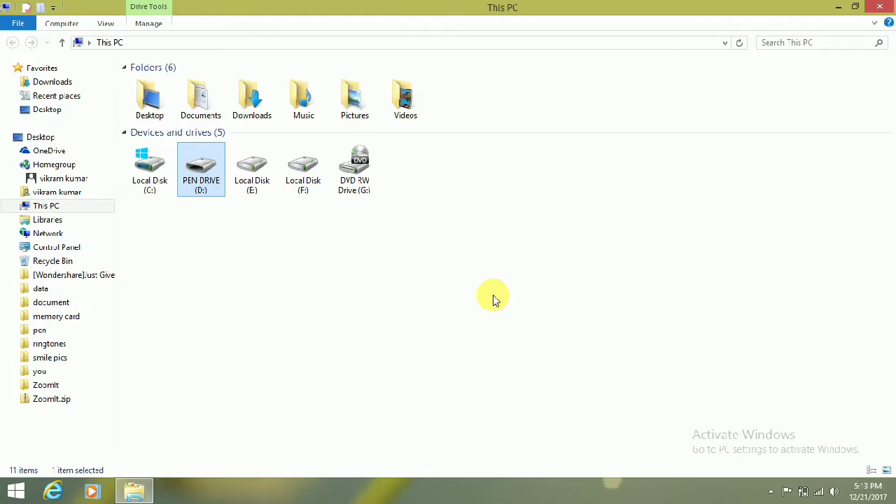